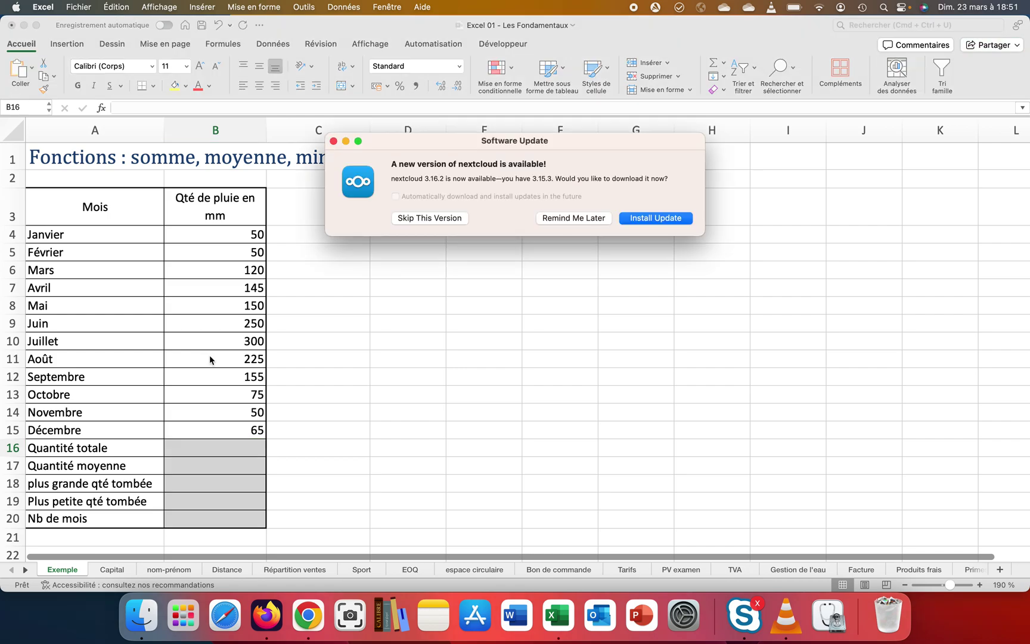
- Dismiss the nextcloud update prompt and total the monthly rainfall in B16 with =SOMME(B4:B15)
click(334, 140)
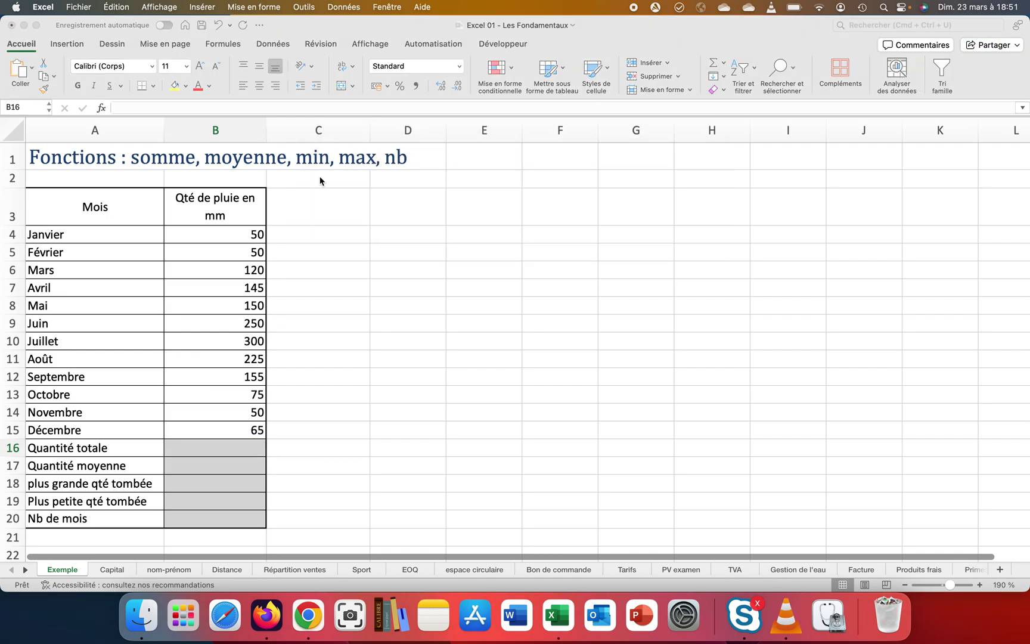
click(171, 450)
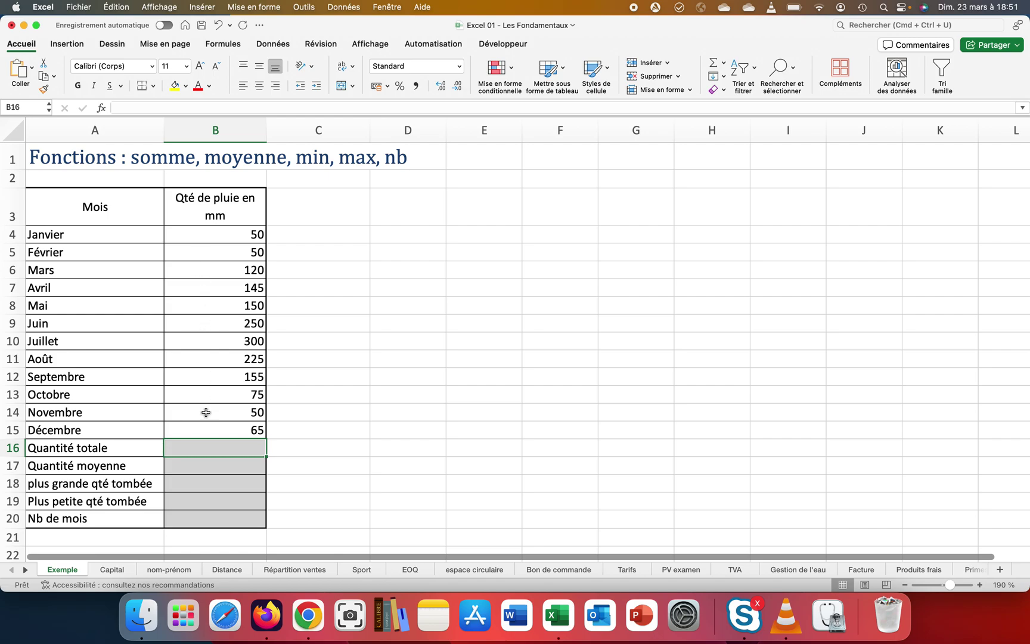
text(=)
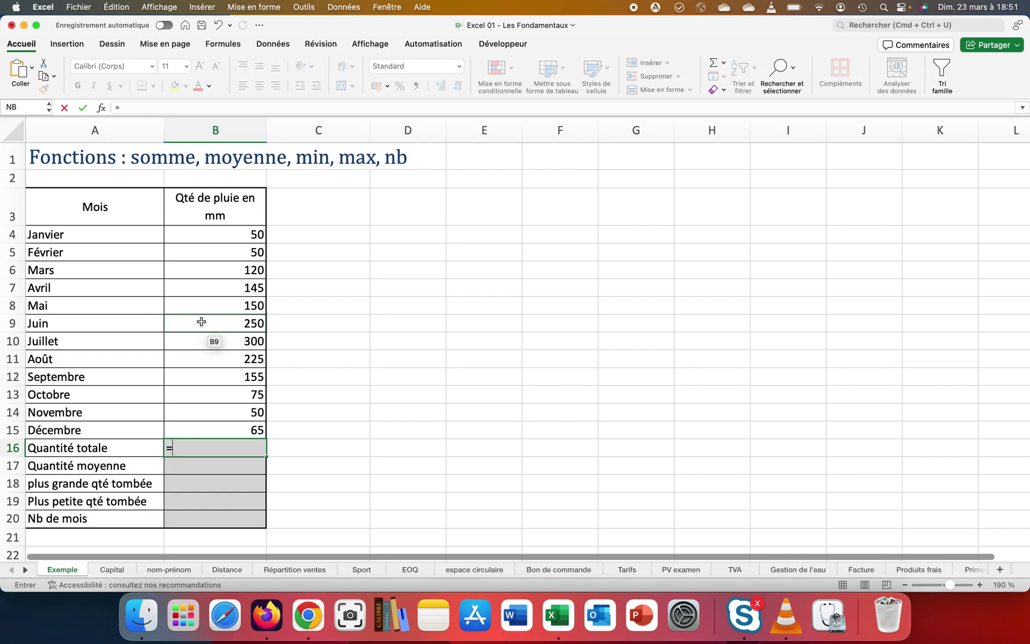
text(somme)
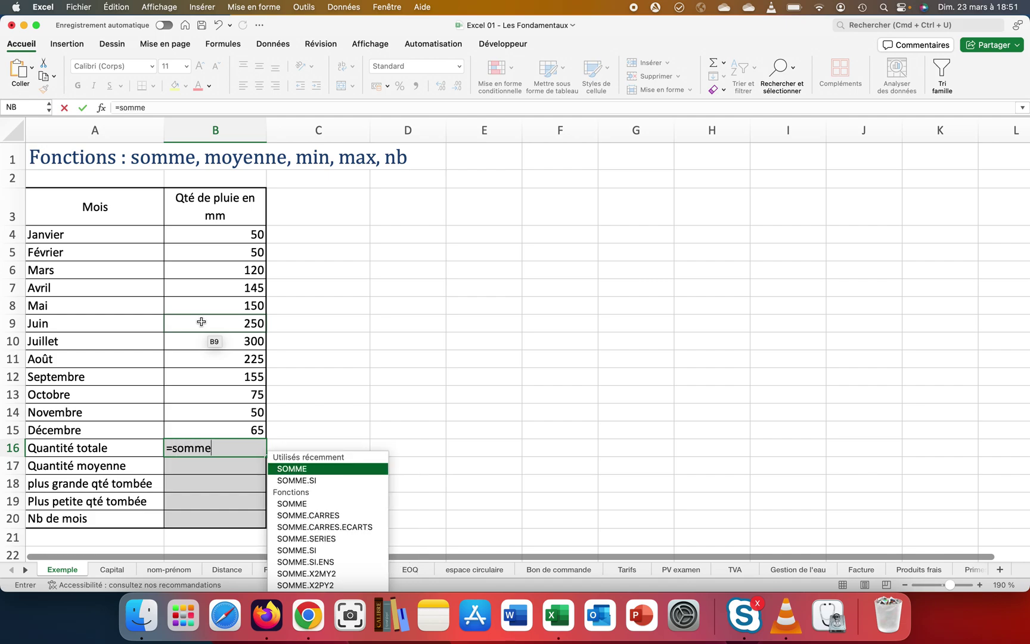
text(()
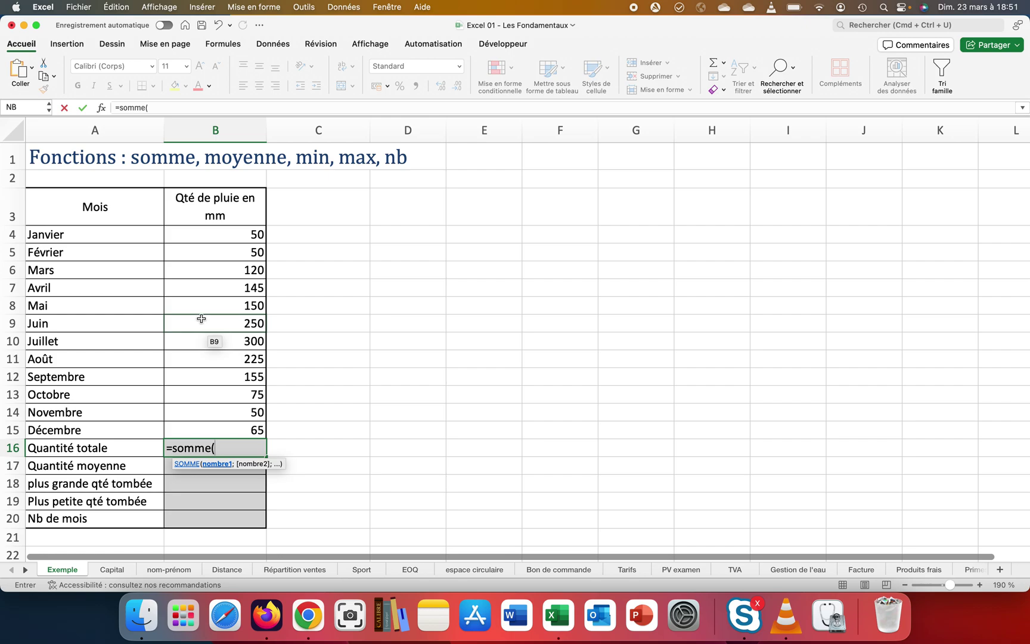
drag(191, 238, 196, 378)
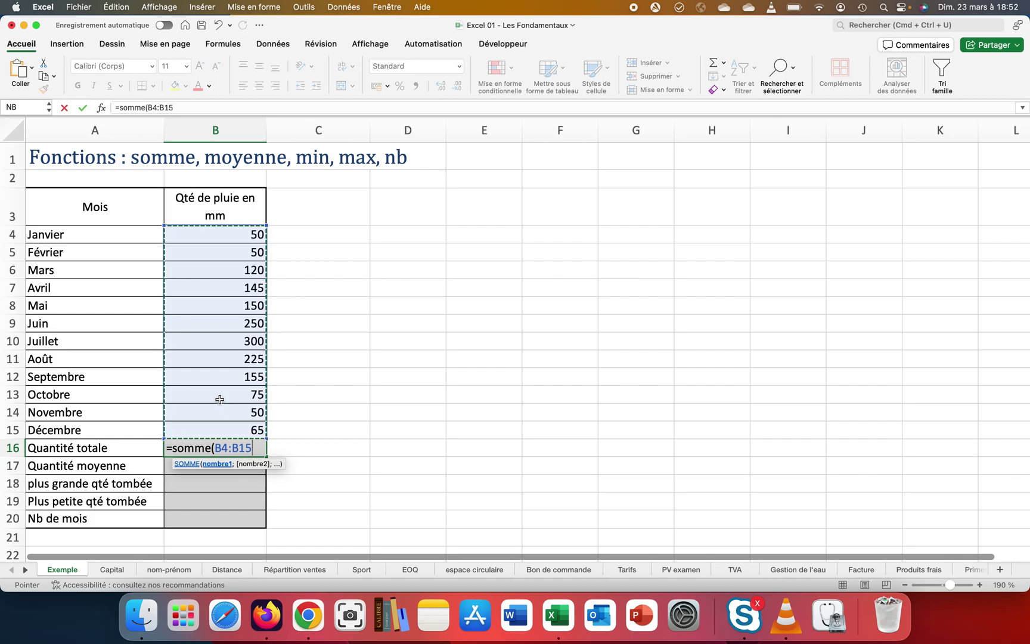
text())
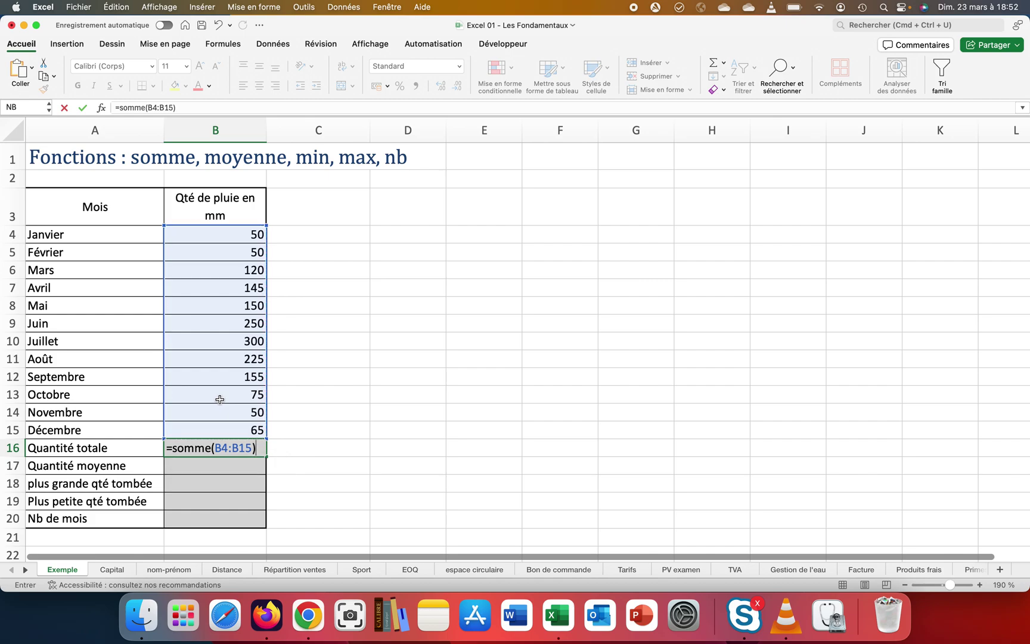
key(Return)
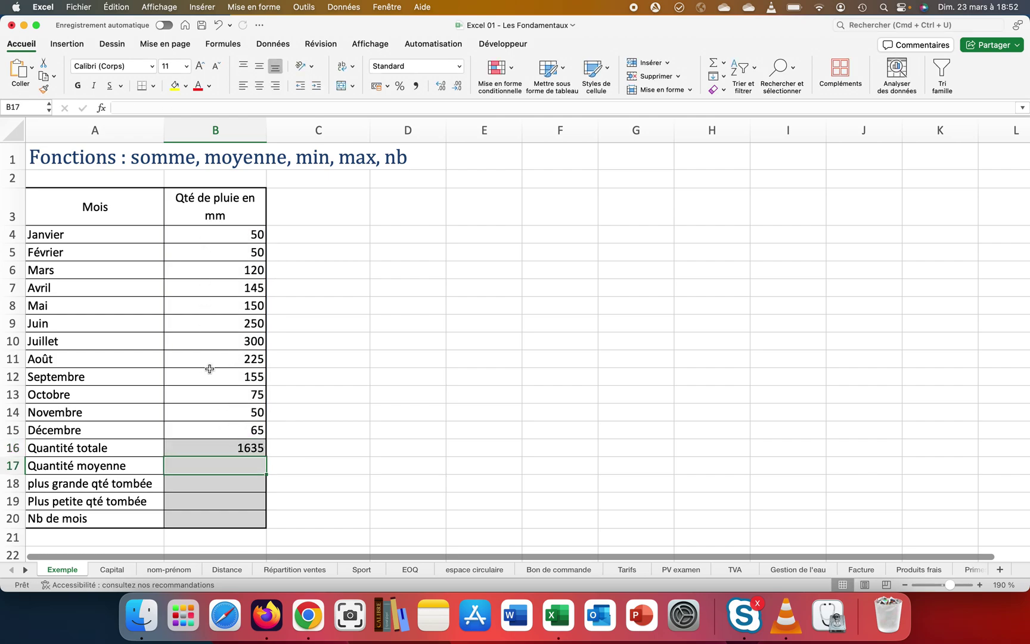
- Re-enter the total rainfall in B16 using the AutoSum function over B4:B15
click(224, 448)
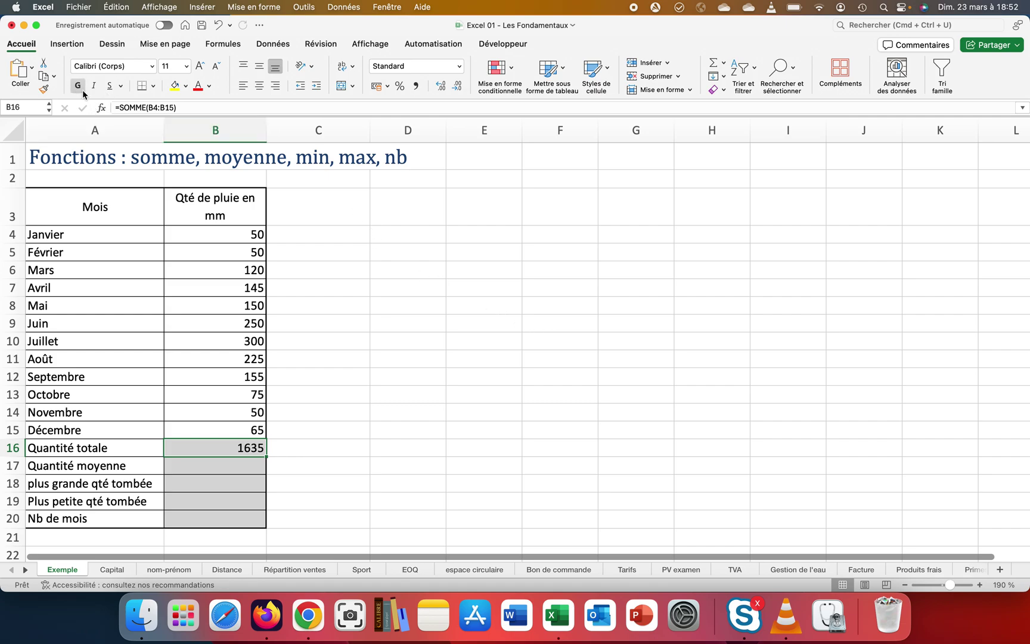
click(719, 63)
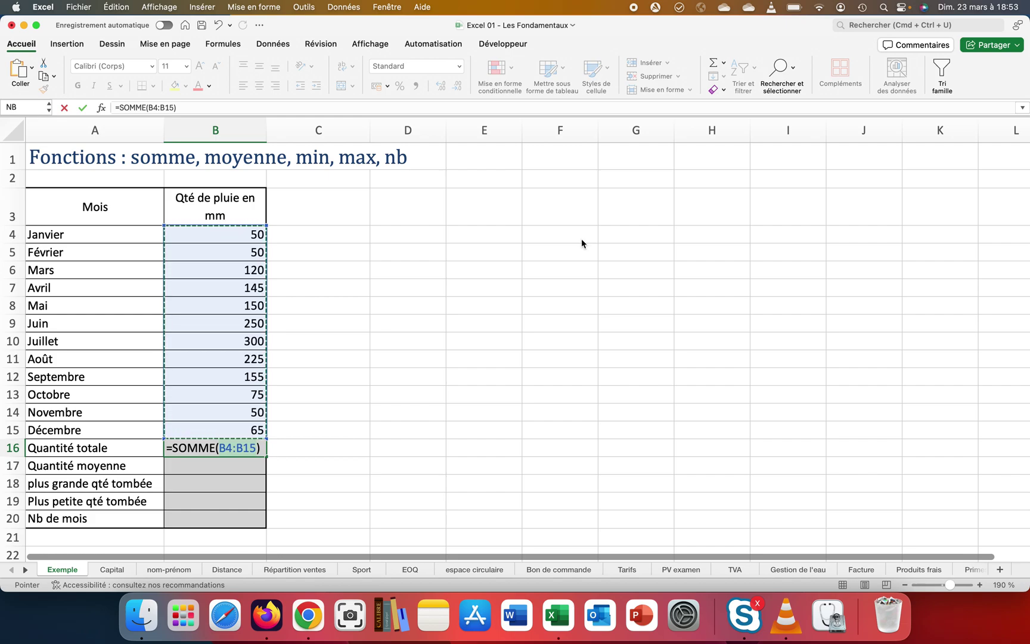
key(Return)
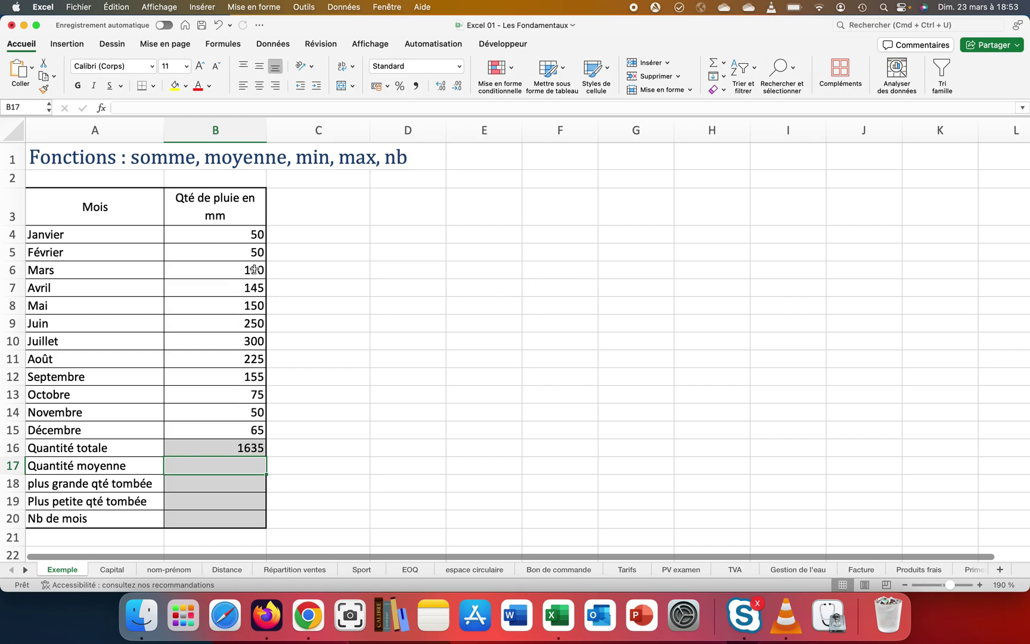
- Enter the test values 12 in cell D7 and 13 in cell C5 outside the rainfall table
click(422, 286)
text(12)
key(Return)
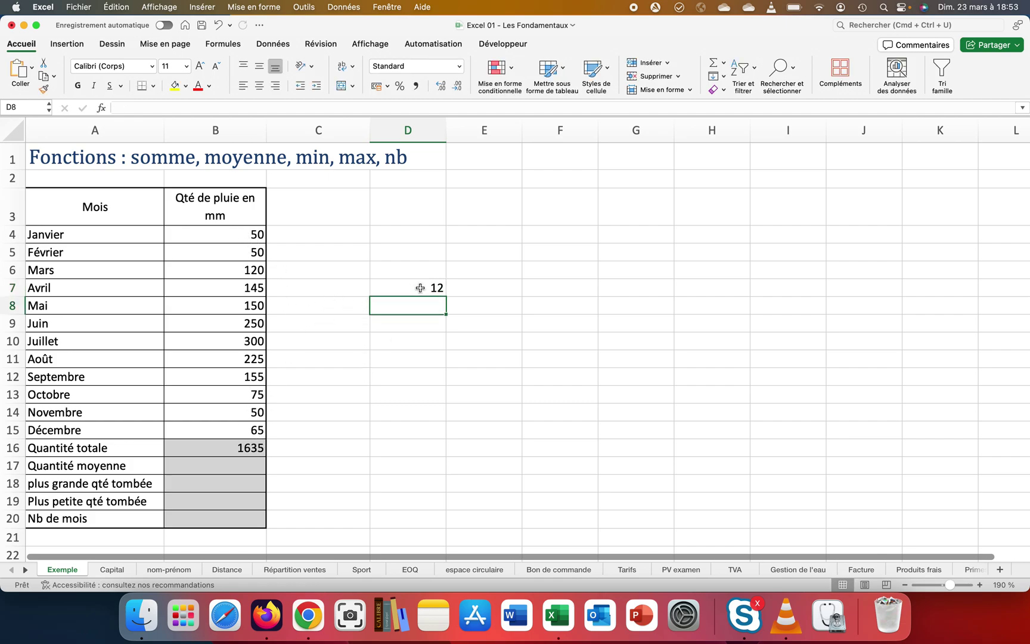
click(328, 250)
text(1")
key(Return)
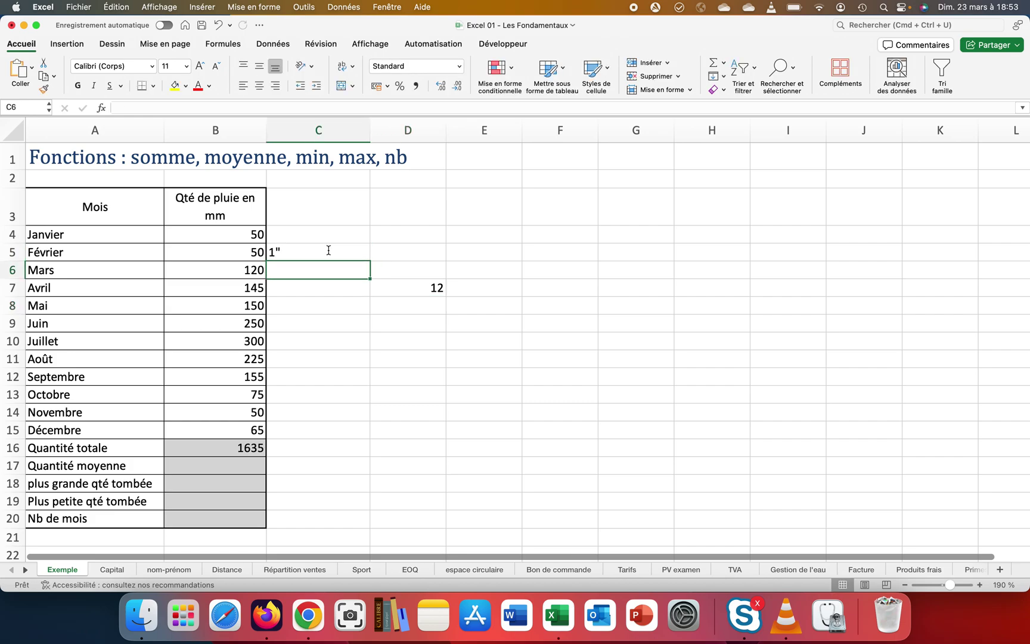
click(328, 250)
text(13)
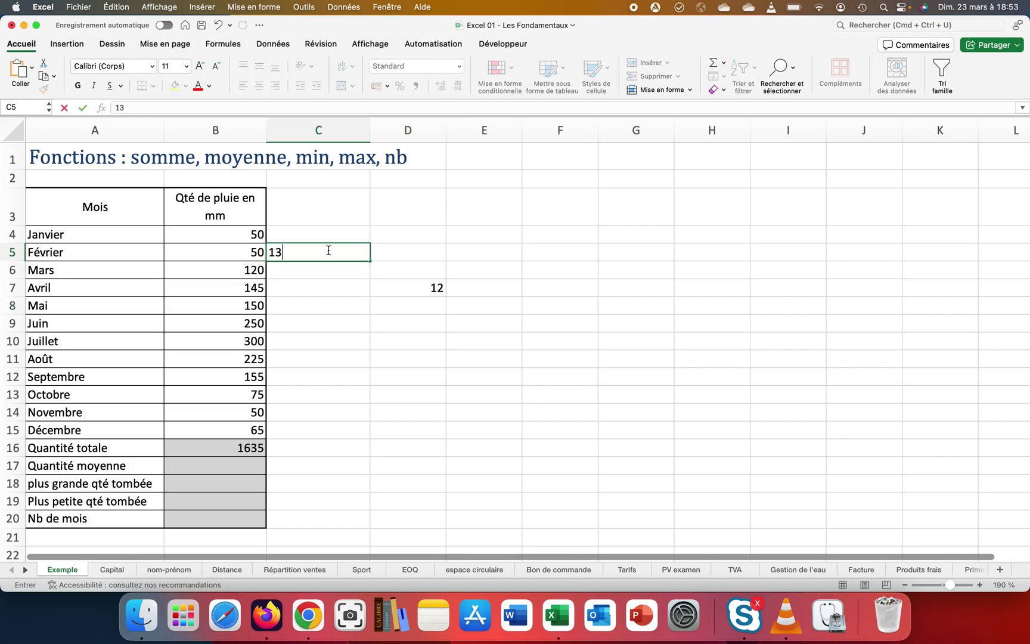
key(Return)
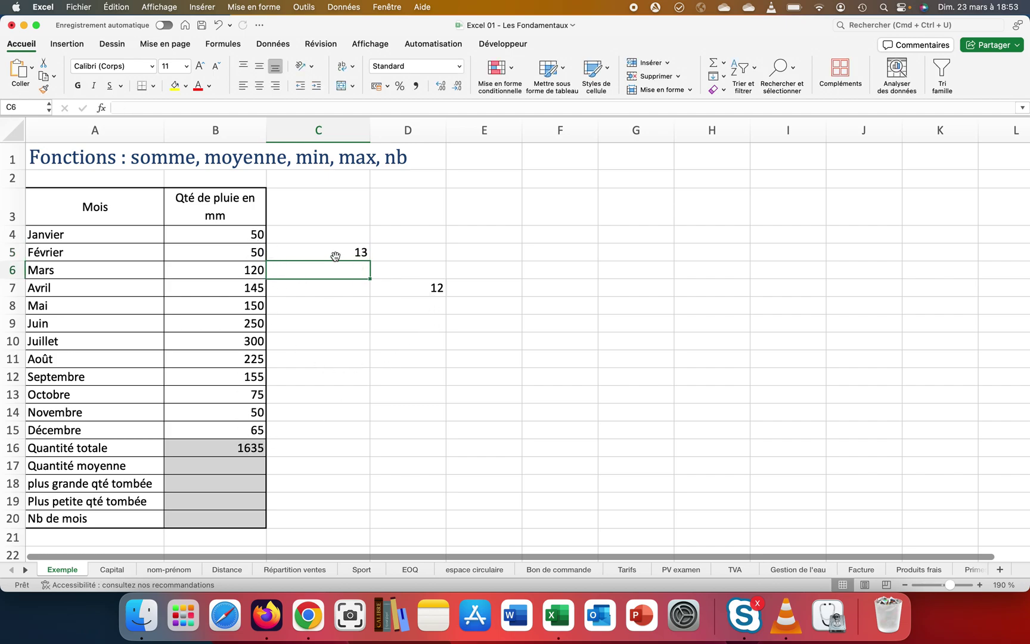
- Extend the total formula in B16 with the separate cells D7 and C5, giving =SOMME(B4:B15;D7;C5)
double_click(259, 446)
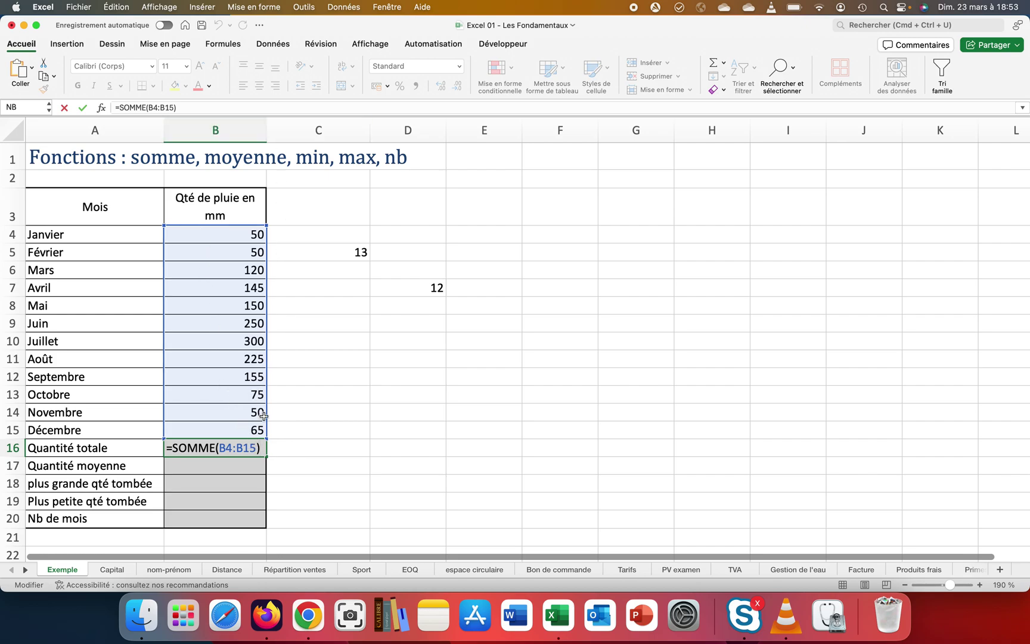
click(254, 445)
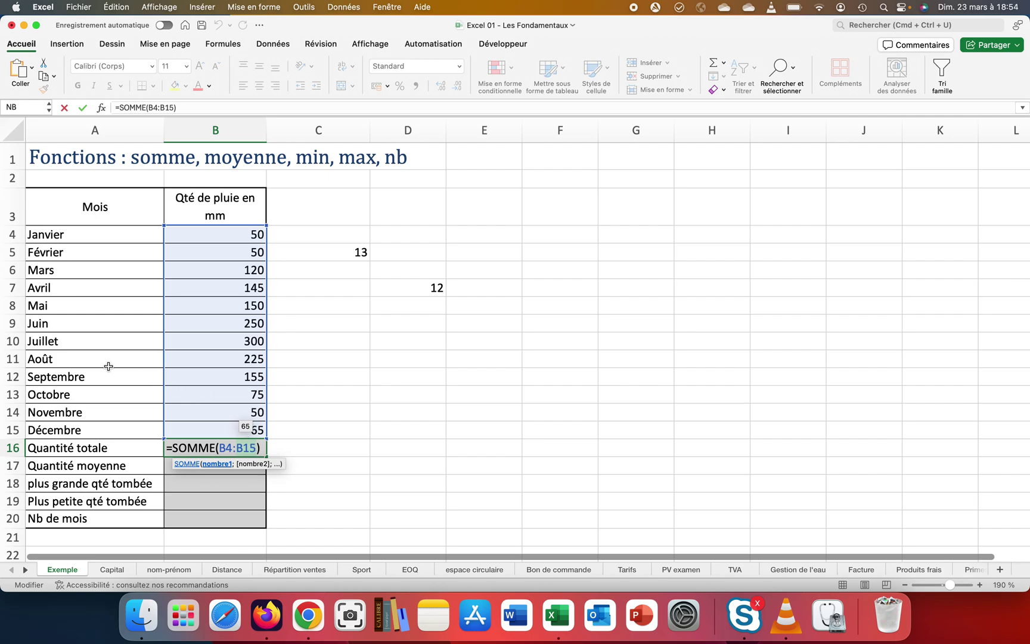
text(;)
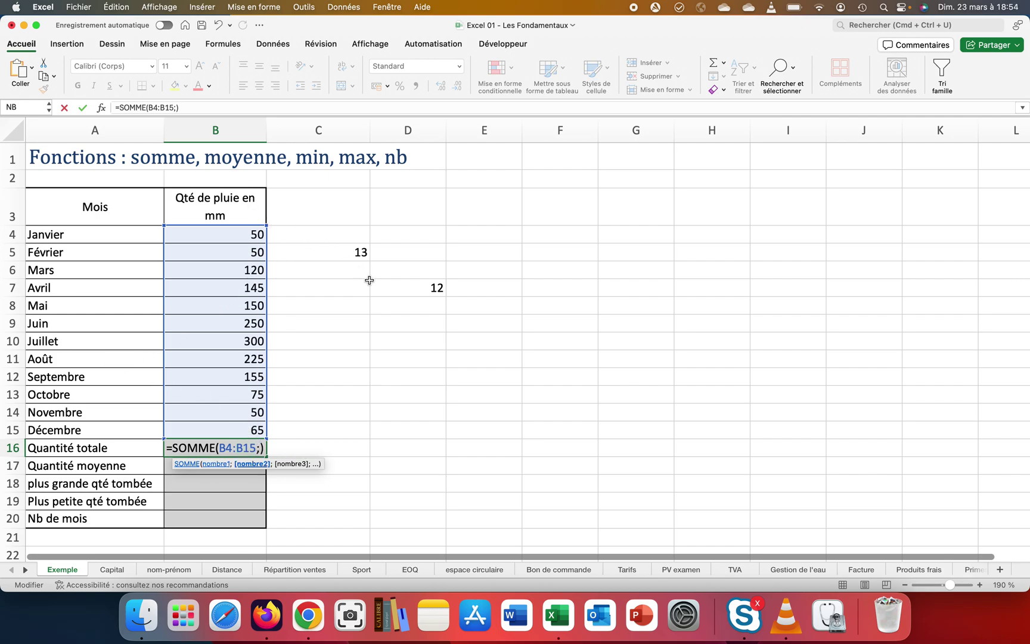
click(411, 289)
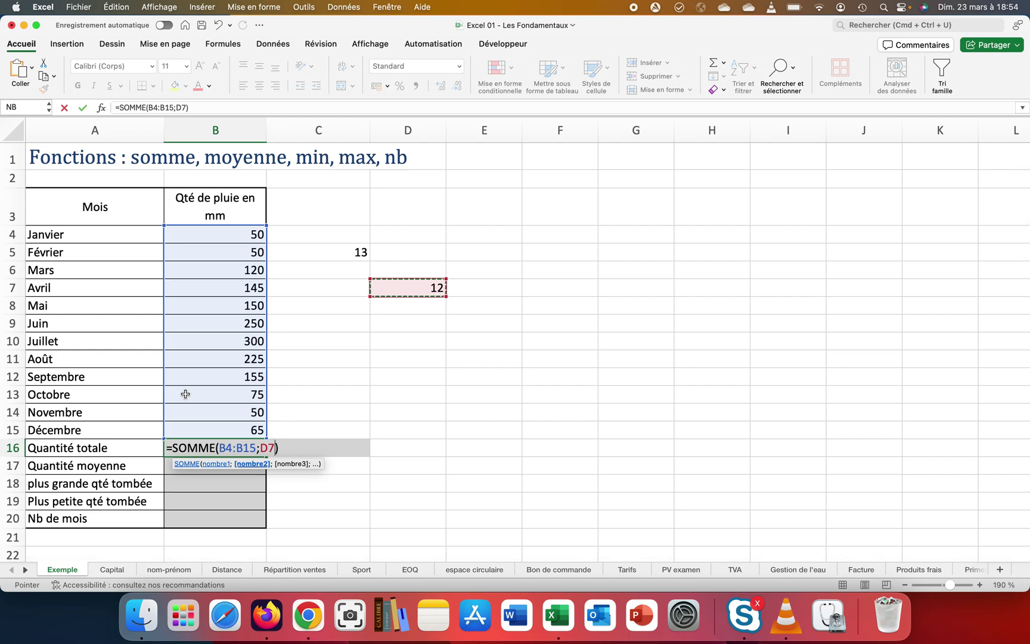
text(;)
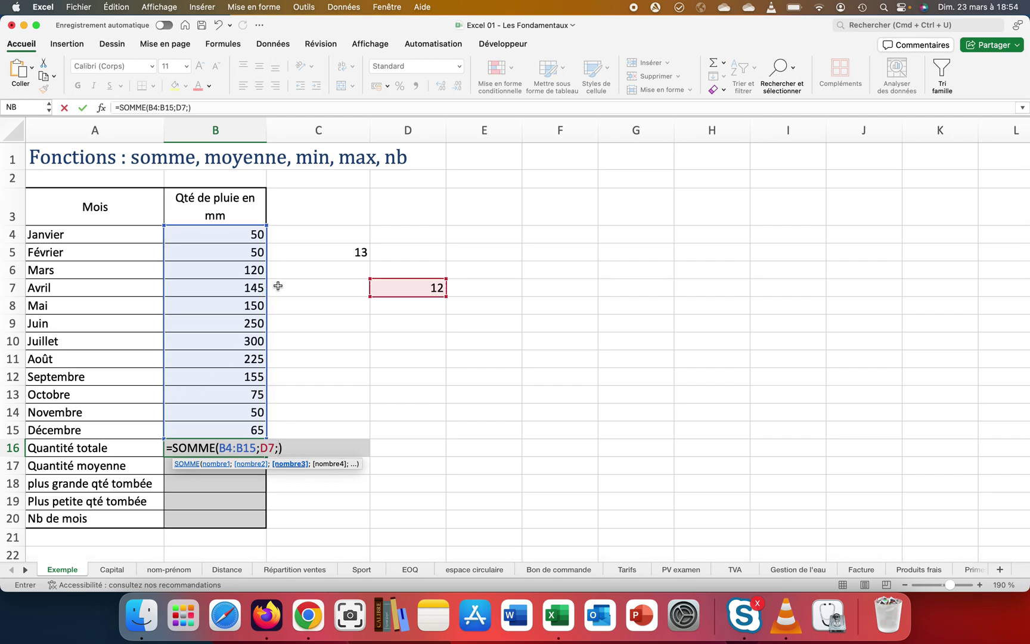
click(312, 254)
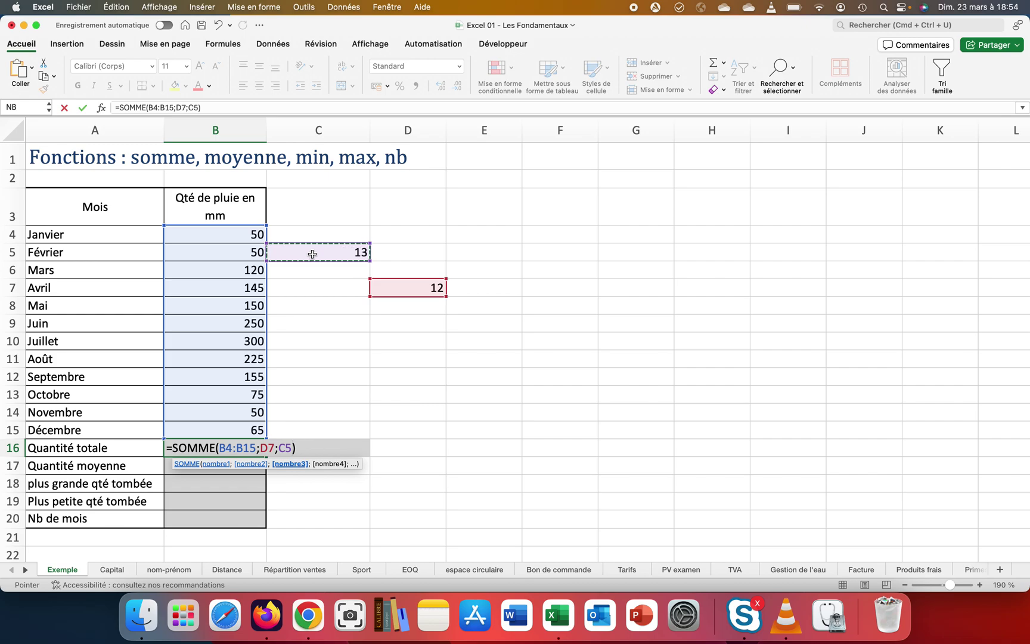
key(BackSpace)
key(BackSpace)
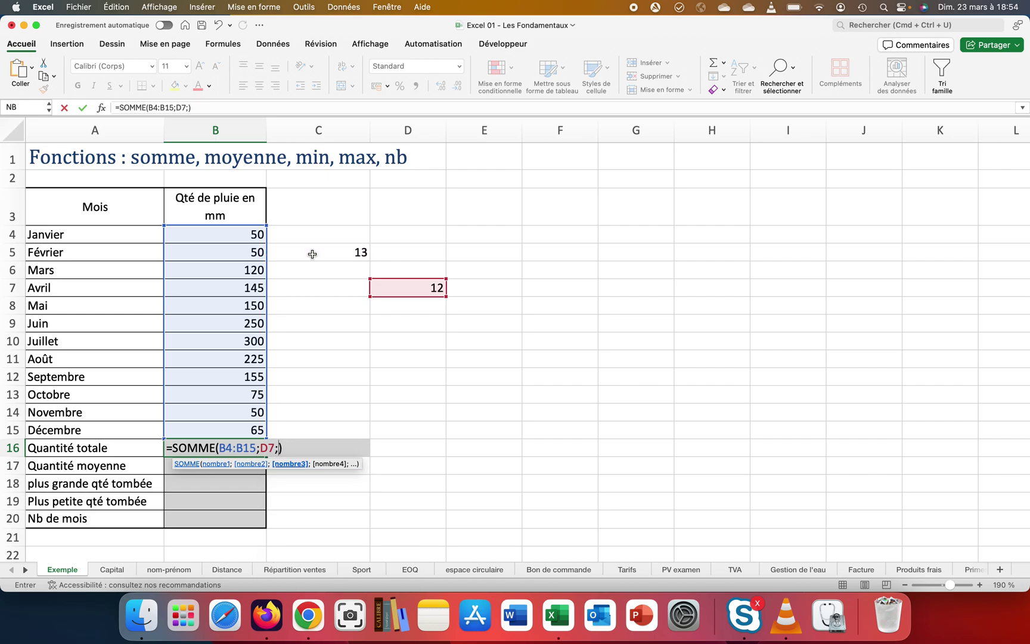
click(339, 253)
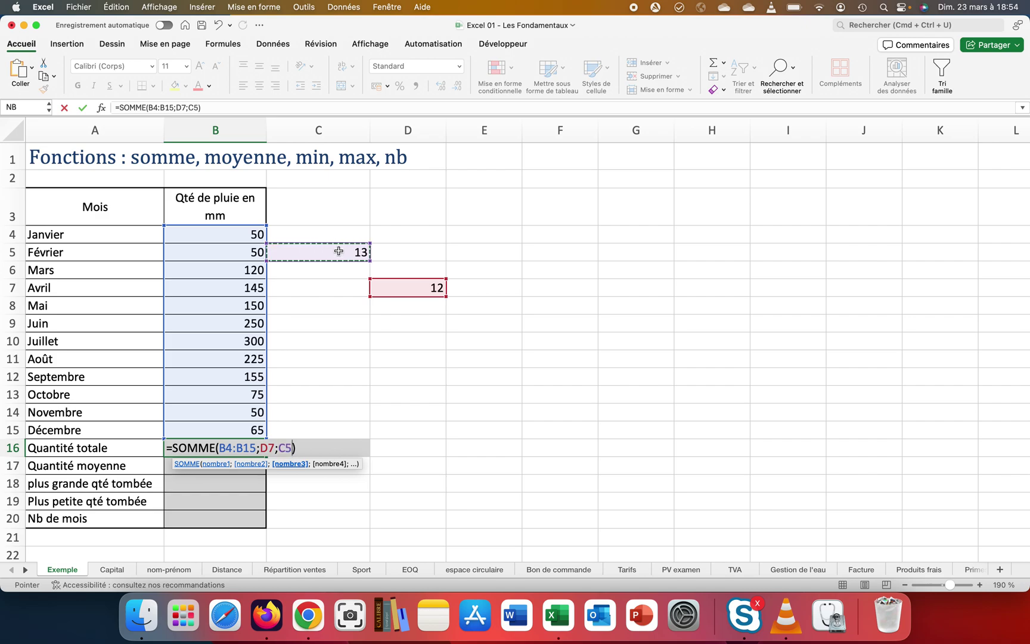
key(Return)
- Restore the B16 formula to =SOMME(B4:B15) and clear the test values from the range C5:D7
double_click(252, 448)
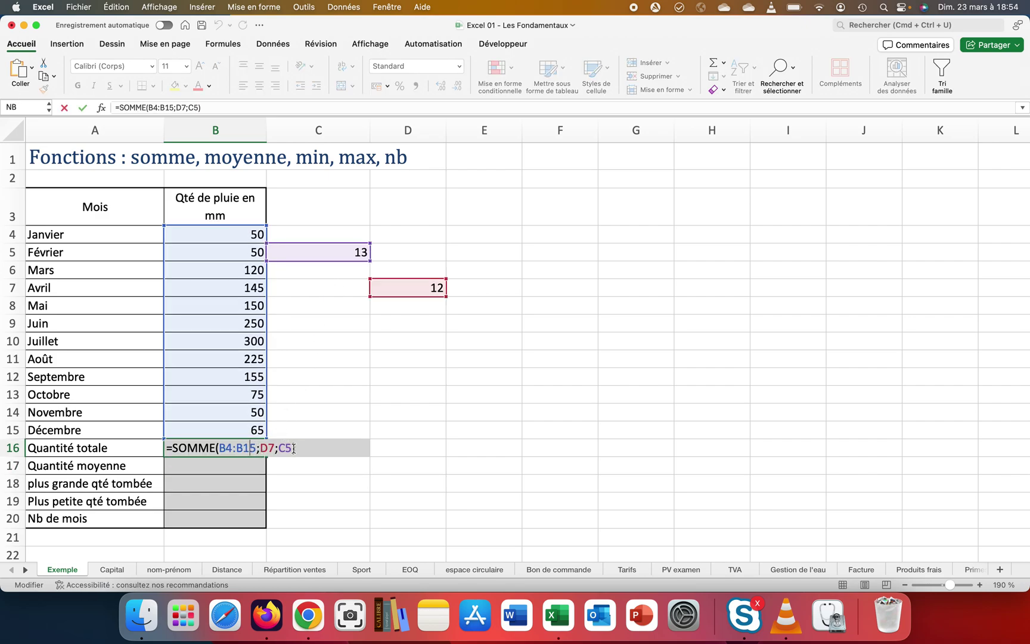
click(293, 448)
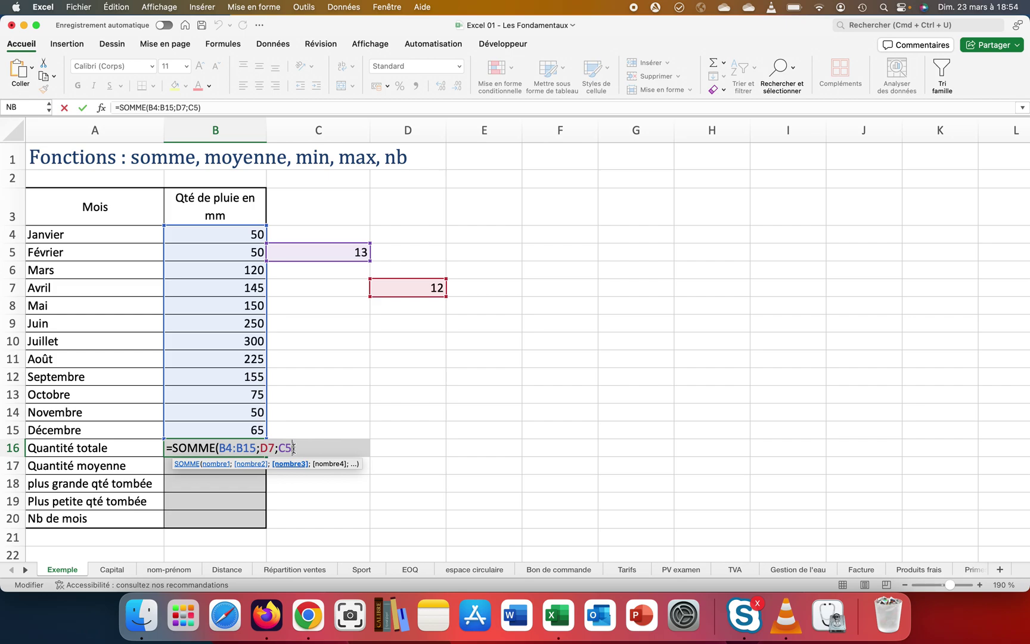
key(BackSpace)
key(BackSpace)
key(BackSpace)
key(BackSpace)
key(BackSpace)
key(BackSpace)
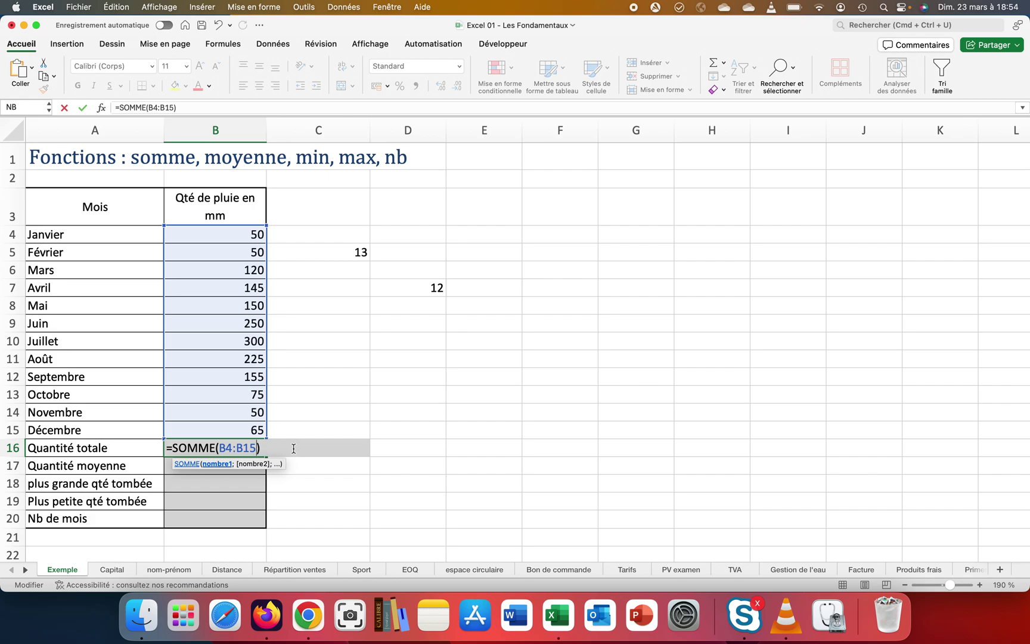
key(Return)
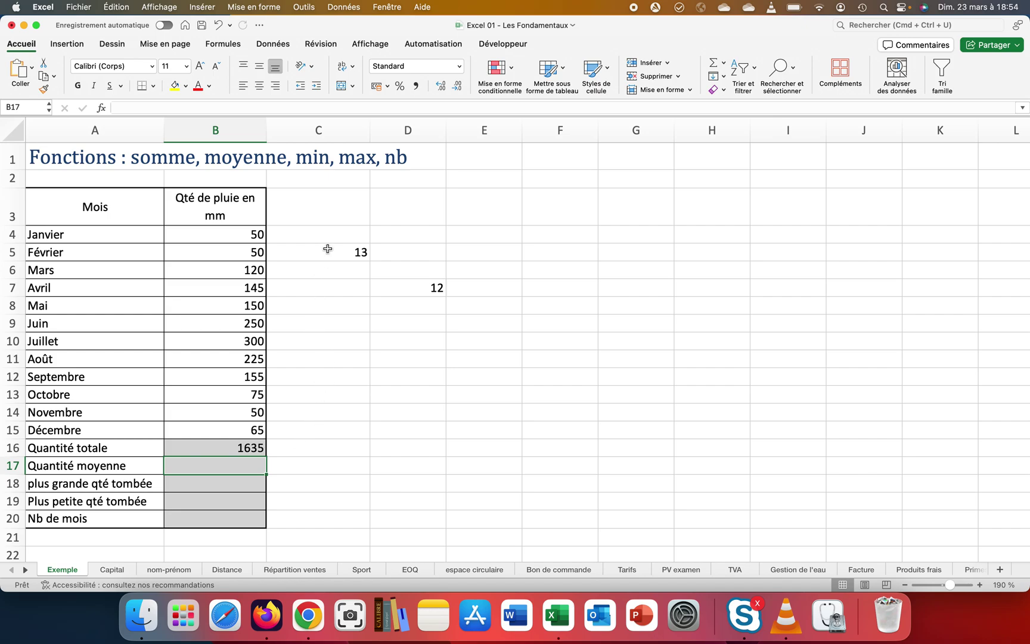
drag(327, 248, 407, 289)
key(Delete)
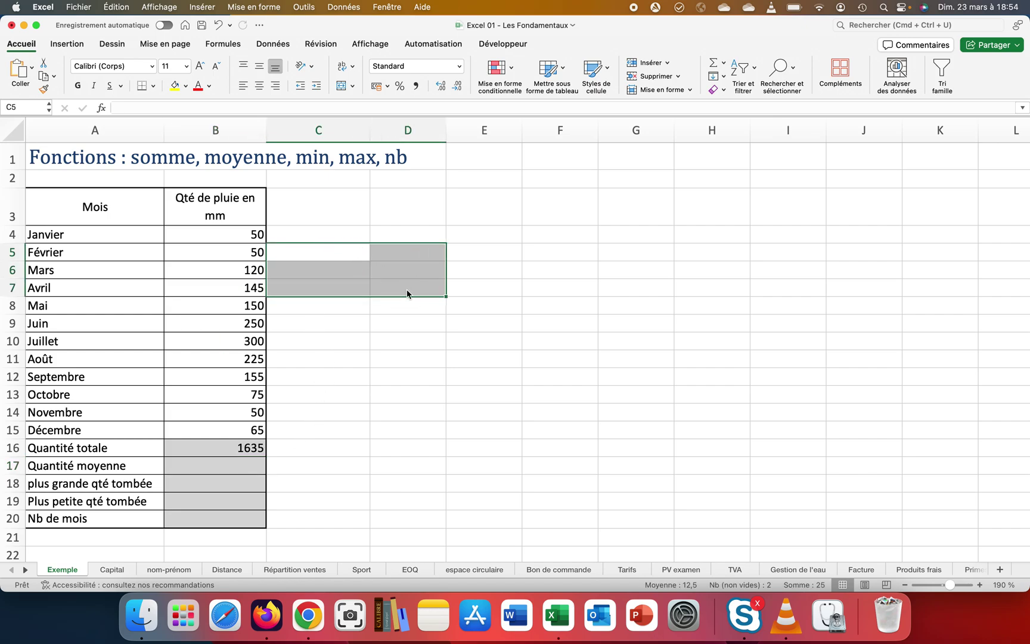